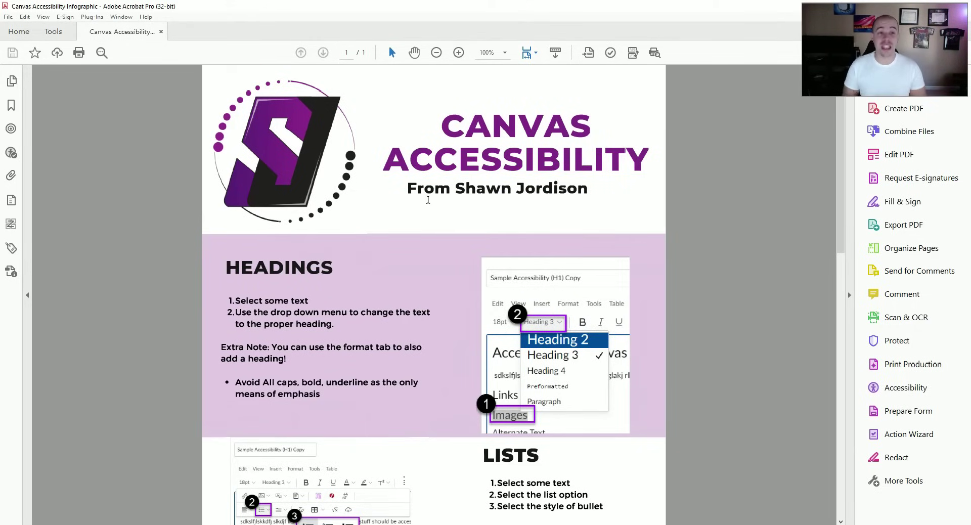
Show the Tags tree, highlight all tagged content under <Document>, and select <Div>.
click(13, 250)
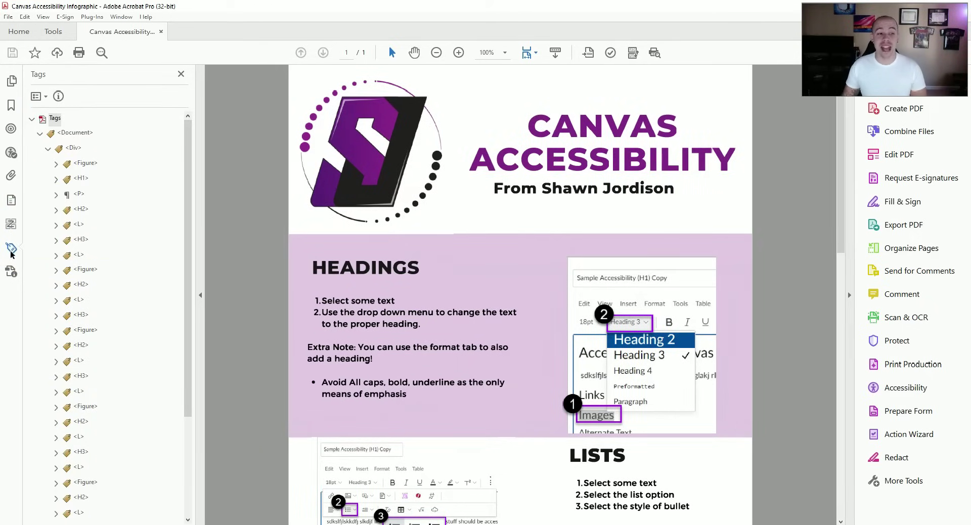
right_click(13, 294)
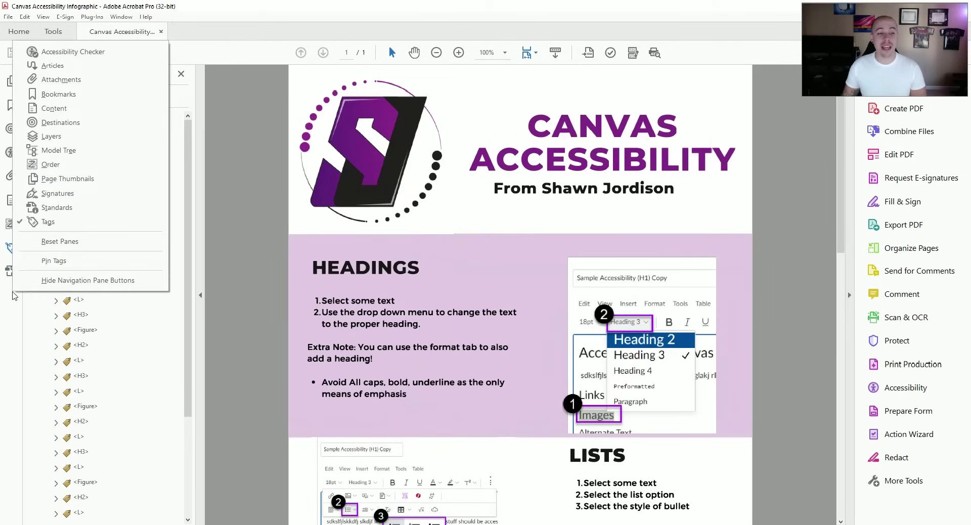
click(60, 225)
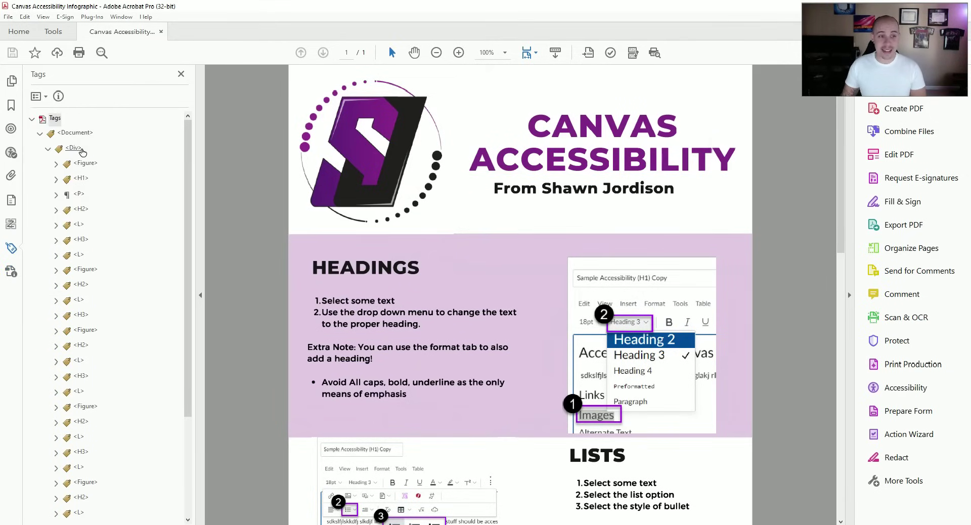
click(86, 163)
click(79, 133)
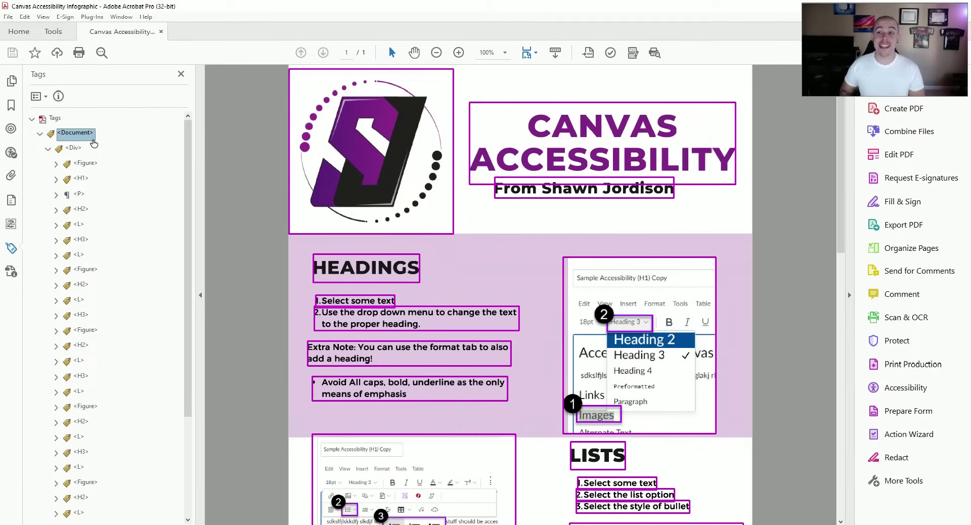
key(Down)
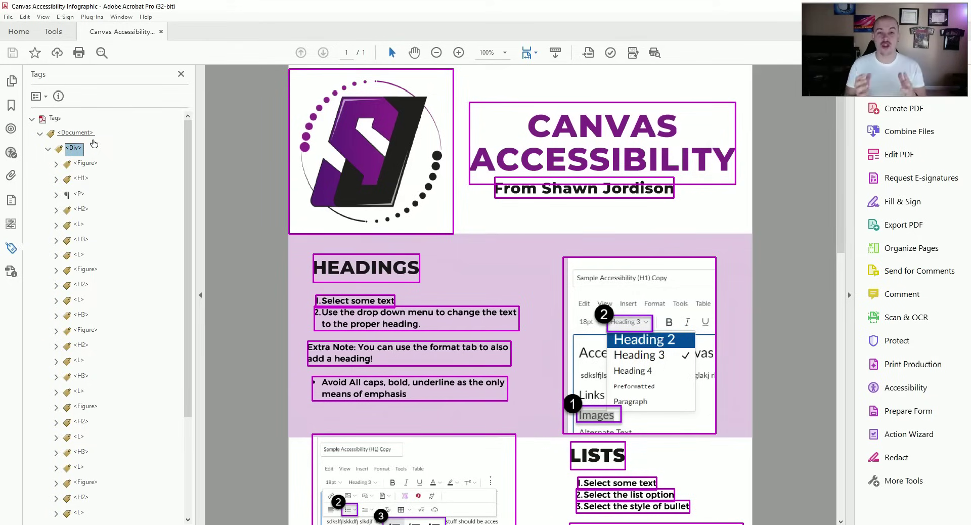
Step from the HEADINGS <H2> tag down to the logo's first <Figure> tag.
click(81, 209)
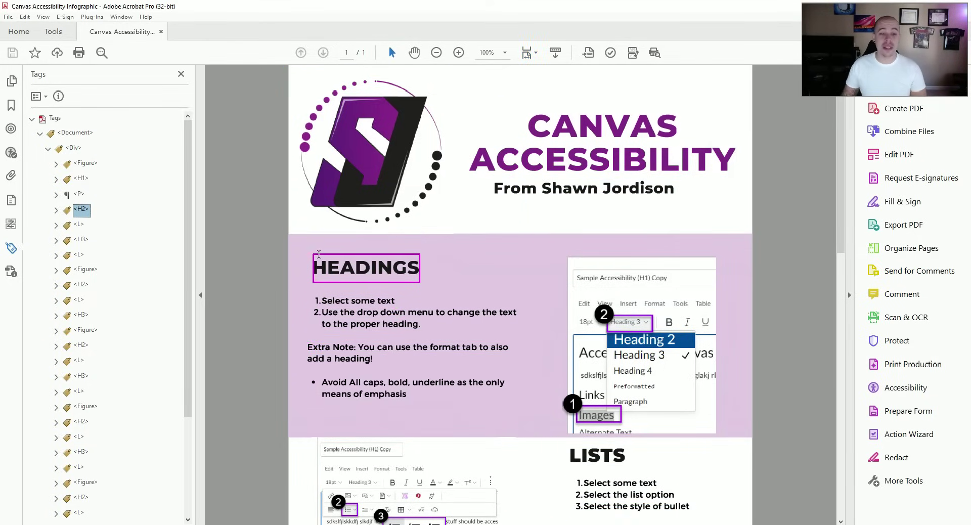
key(Down)
key(Down)
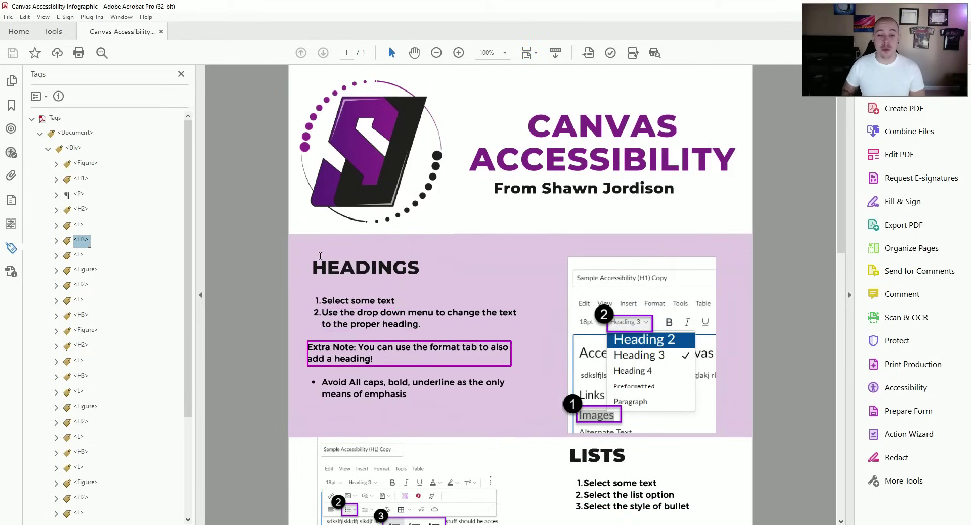
key(Down)
key(Down)
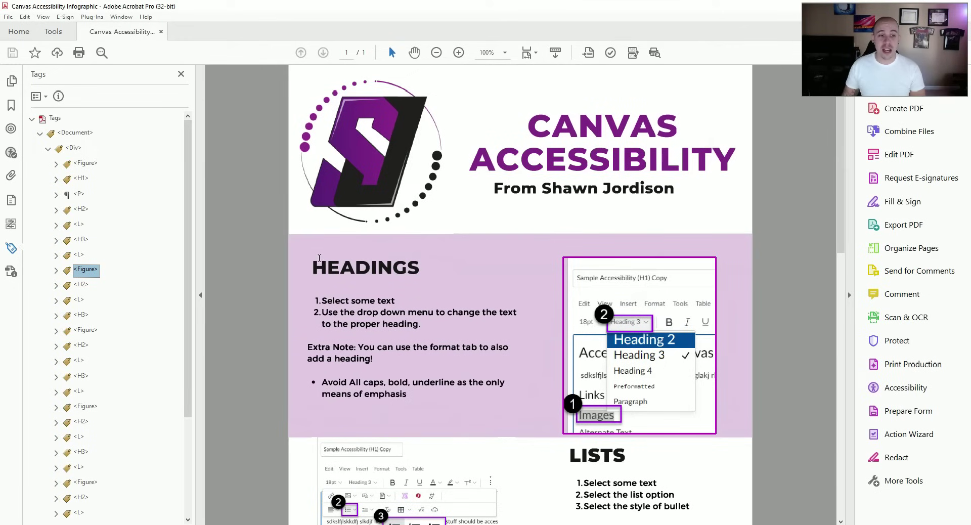
right_click(83, 163)
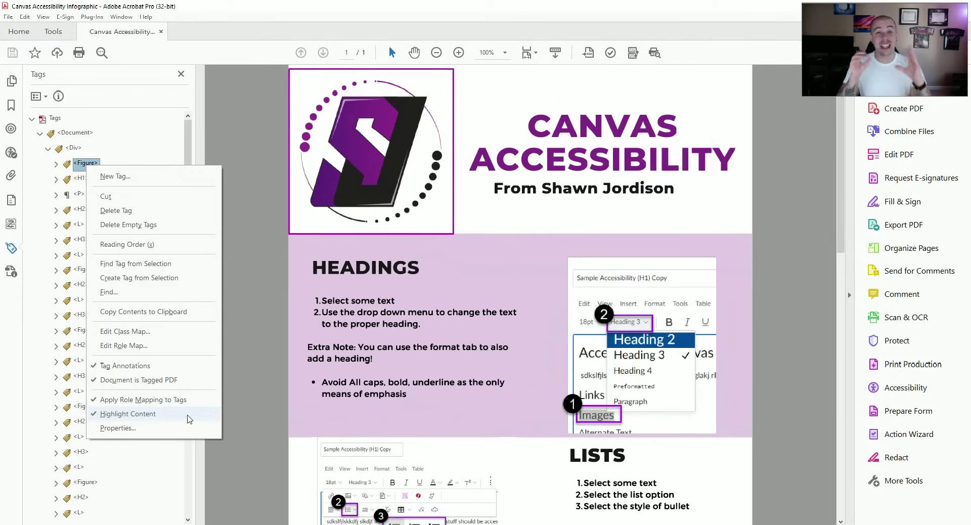
key(Escape)
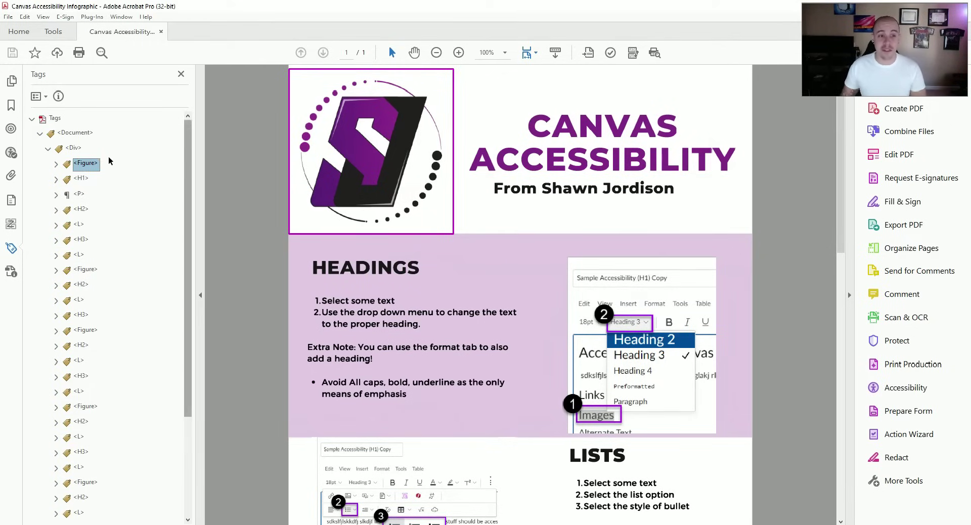
Verify the logo <Figure> tag's alternate text in its Properties, then select the title's <H1> tag.
right_click(85, 167)
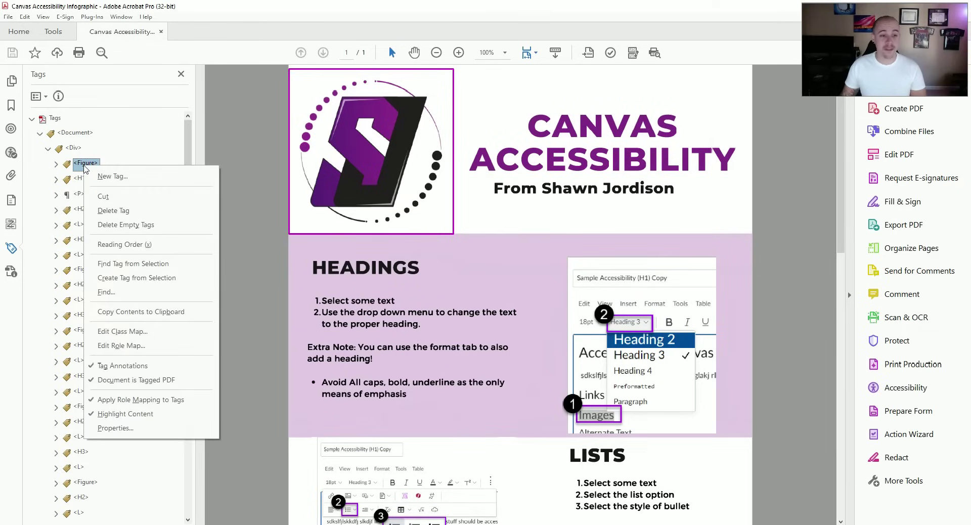
click(157, 428)
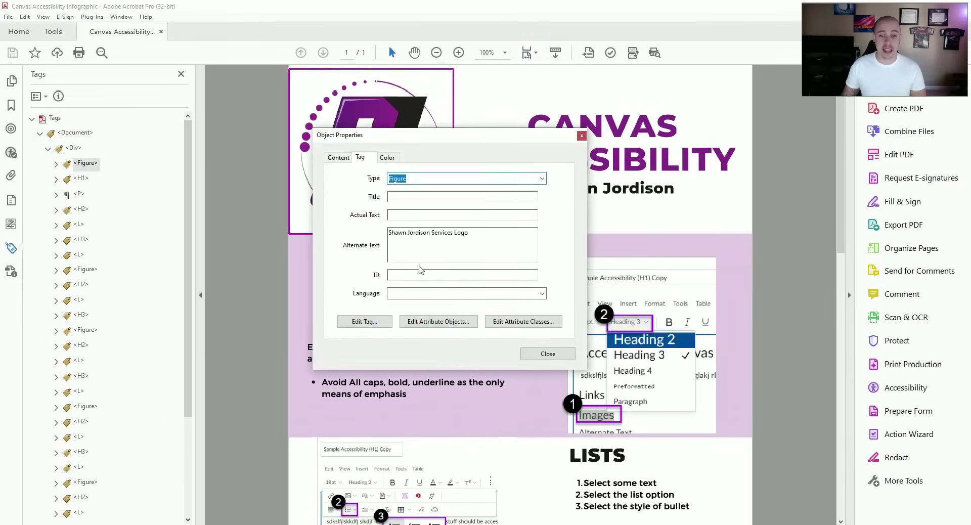
click(430, 234)
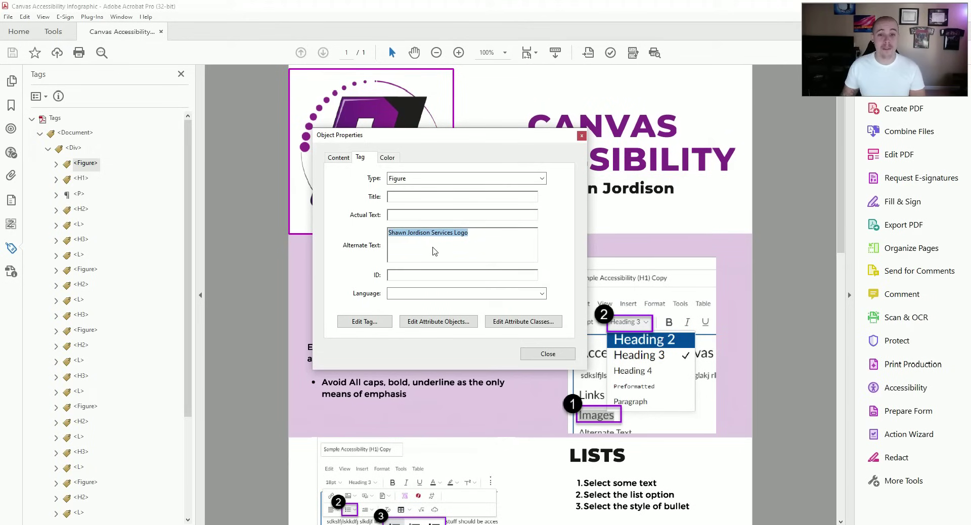
click(548, 354)
key(Down)
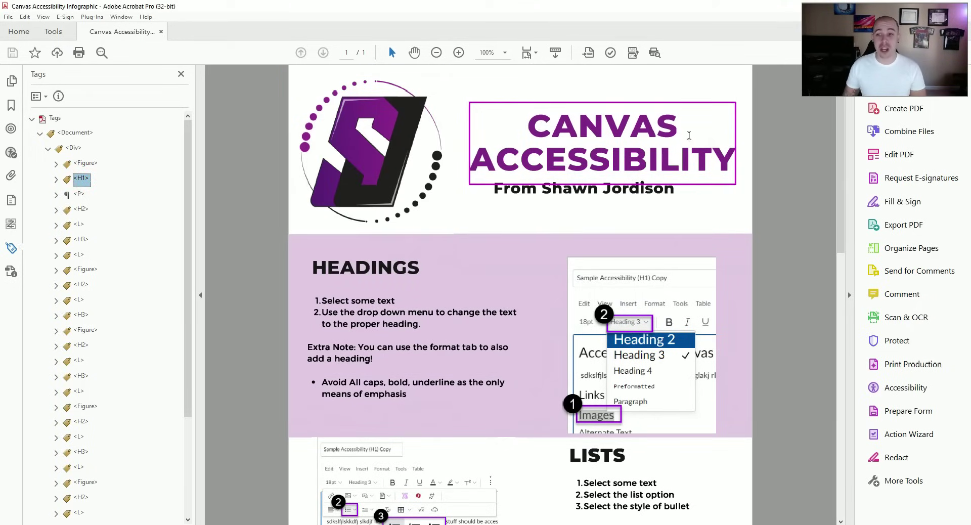
Trace the title, subtitle, Extra Note, LISTS list, screenshot and LINKS list tags.
key(Down)
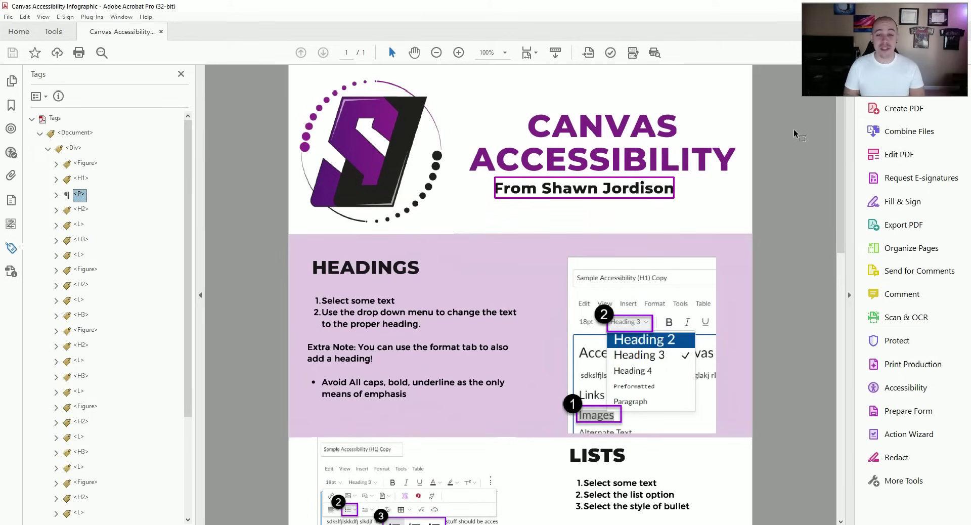
key(Down)
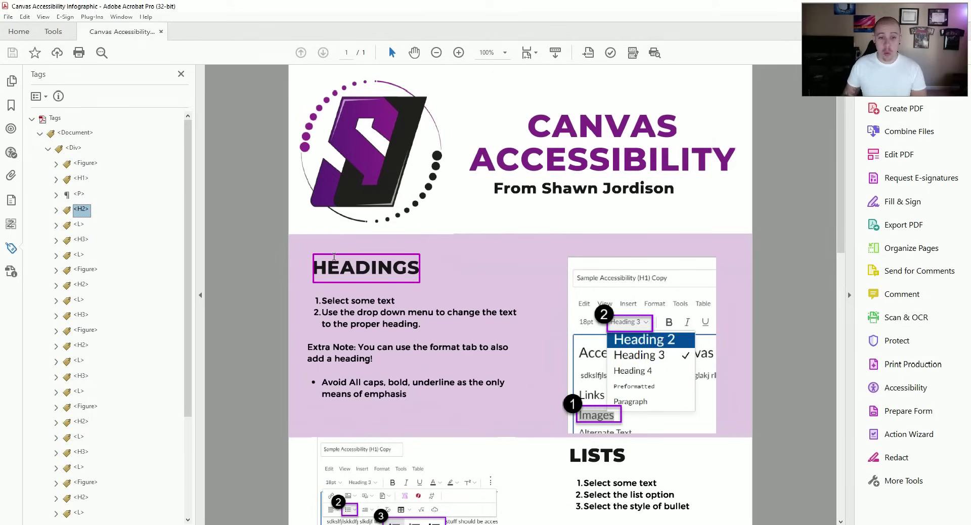
right_click(80, 179)
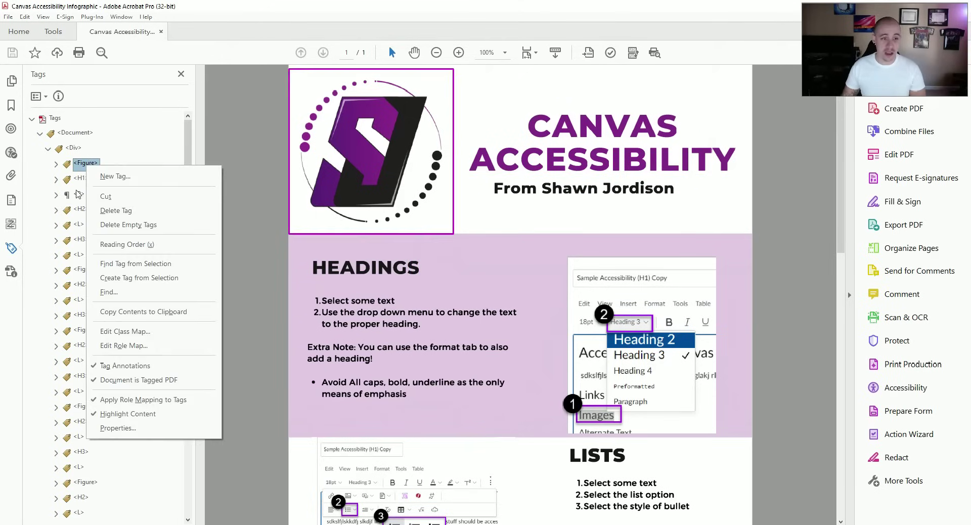
click(80, 180)
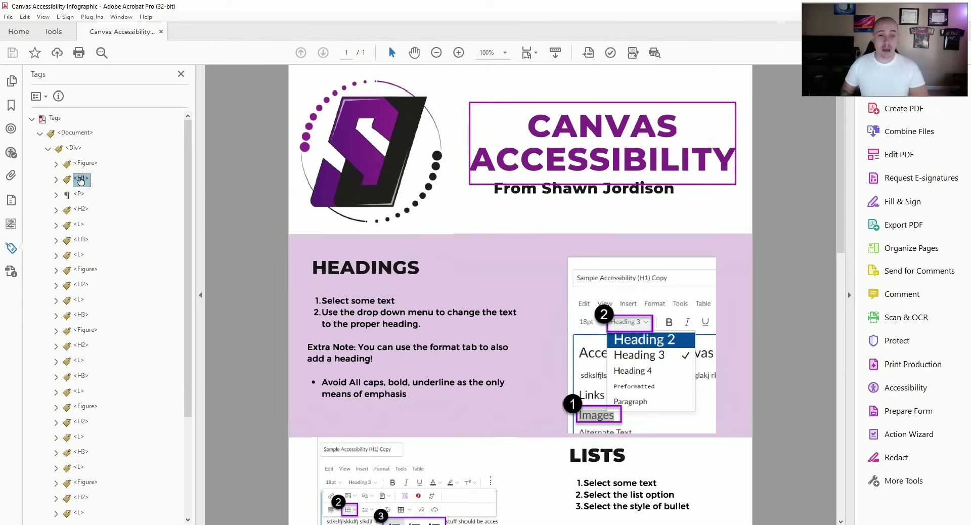
key(Down)
key(Down)
key(Down)
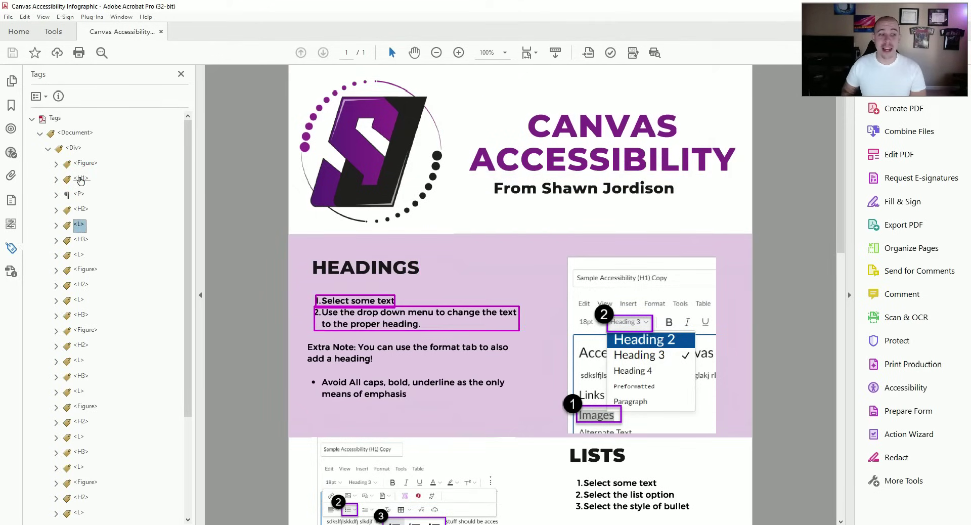
key(Down)
key(Down)
key(Down)
key(Down)
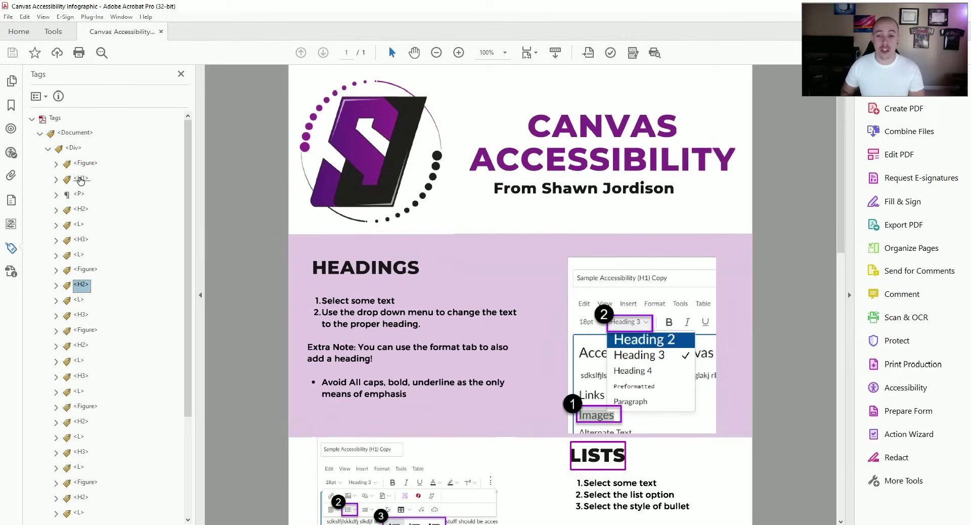
key(Down)
key(Down)
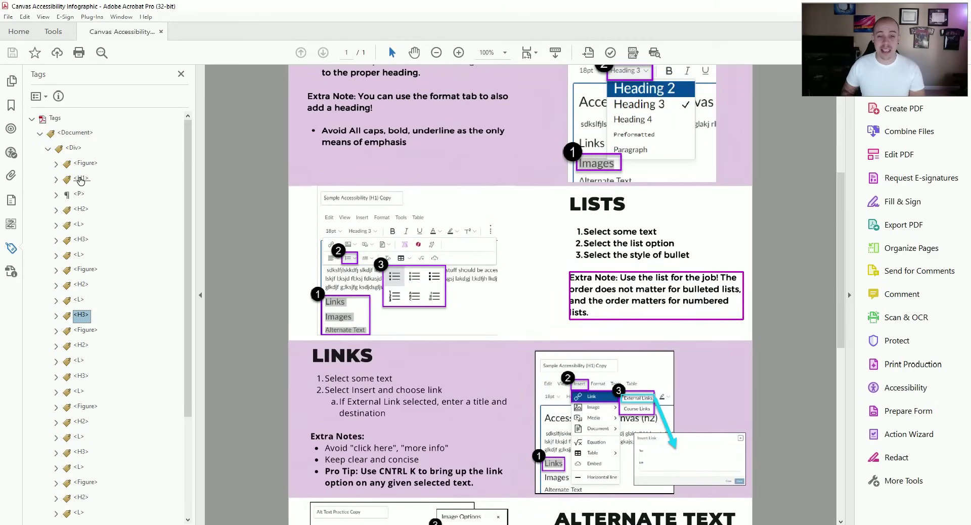
key(Down)
key(Down)
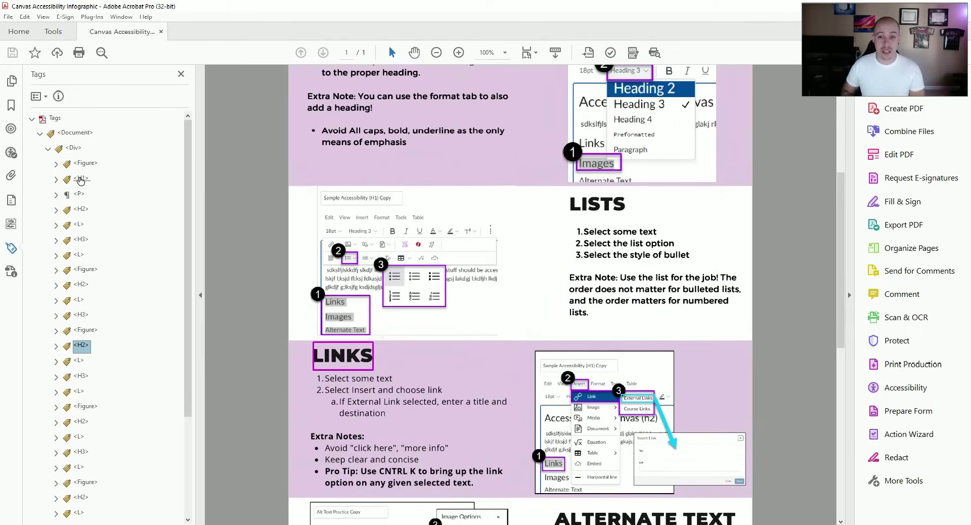
key(Down)
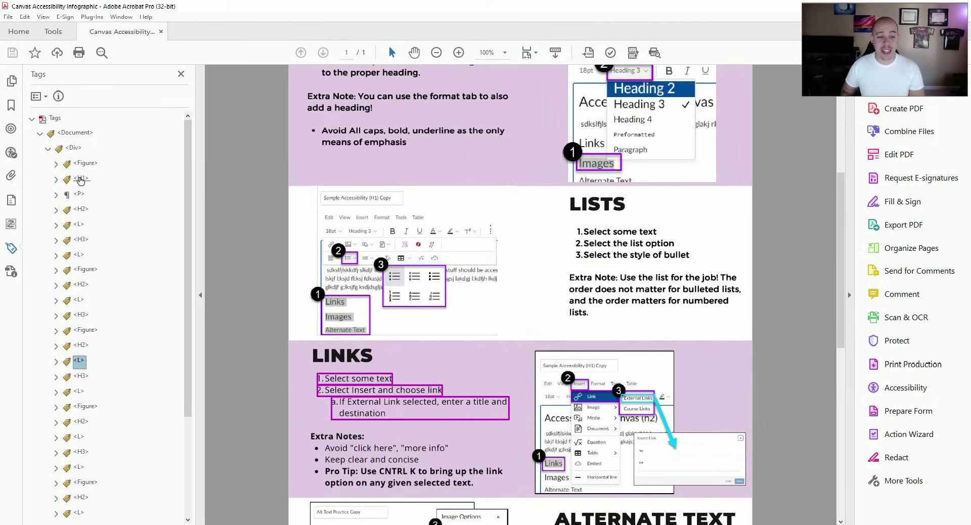
Trace the remaining tags through Alternate Text and TABLES to the Accessibility Checker list.
key(Down)
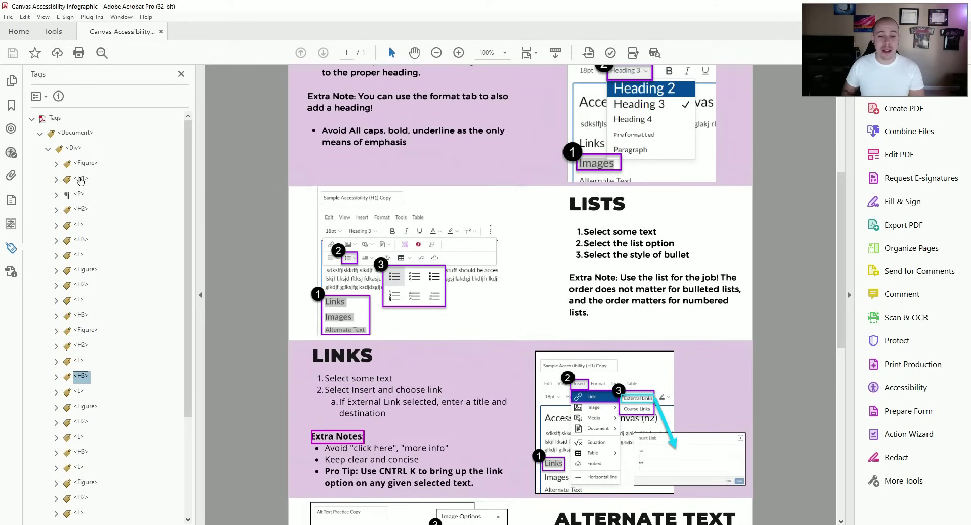
key(Down)
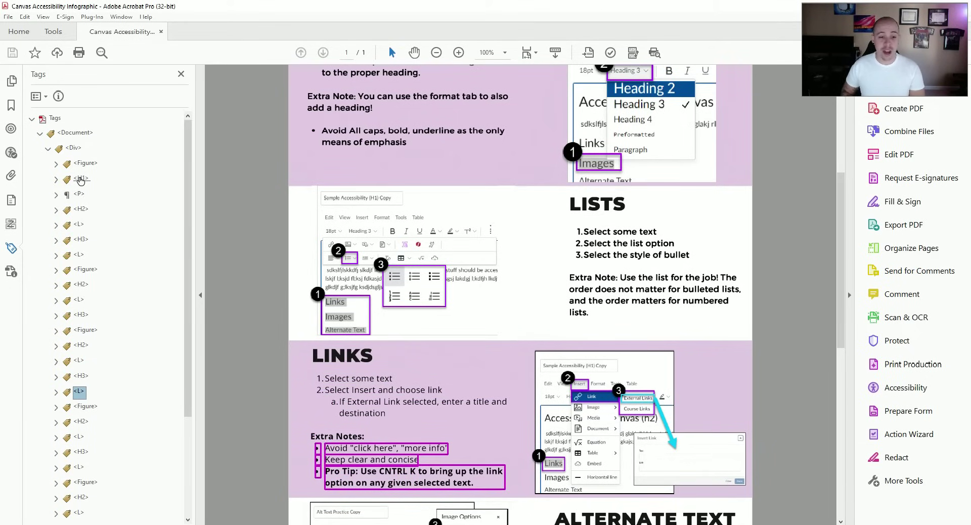
key(Down)
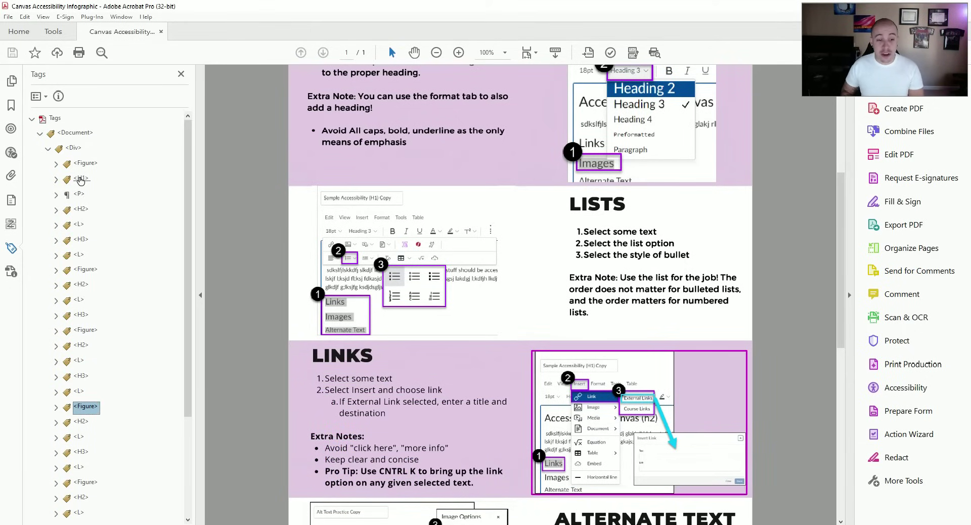
key(Down)
key(Down)
key(Down)
key(Down)
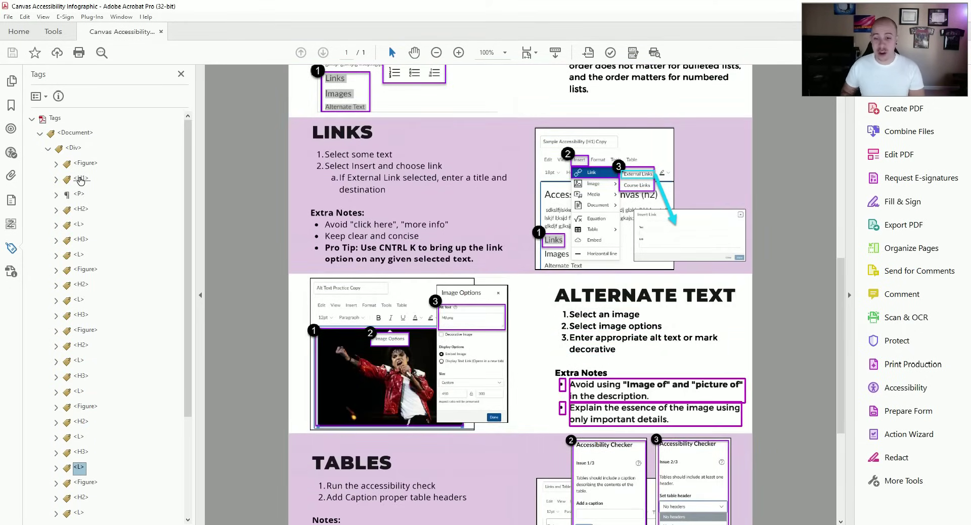
key(Down)
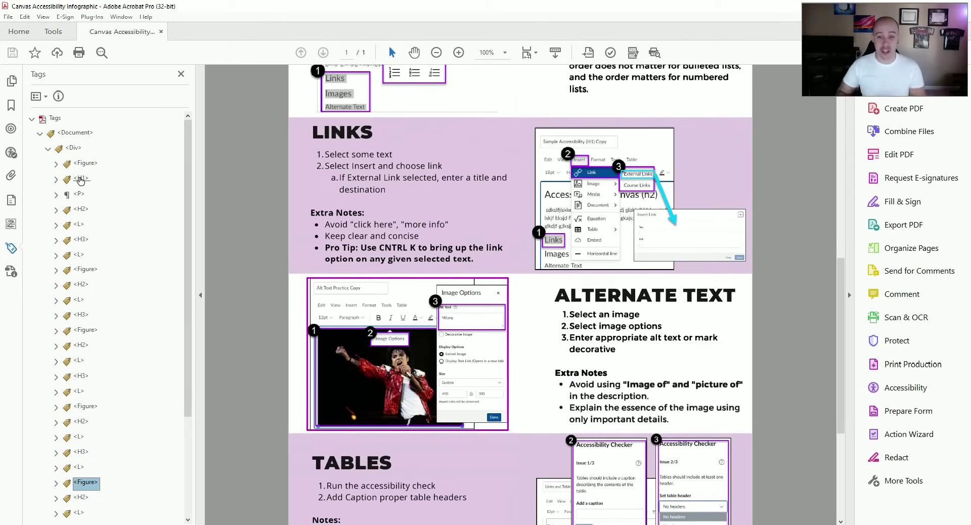
key(Down)
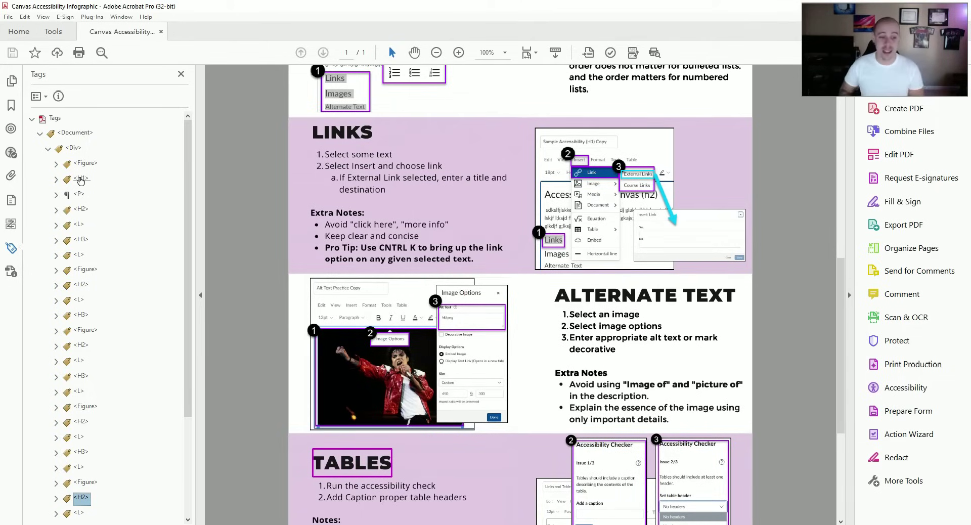
key(Down)
key(Down)
key(Down)
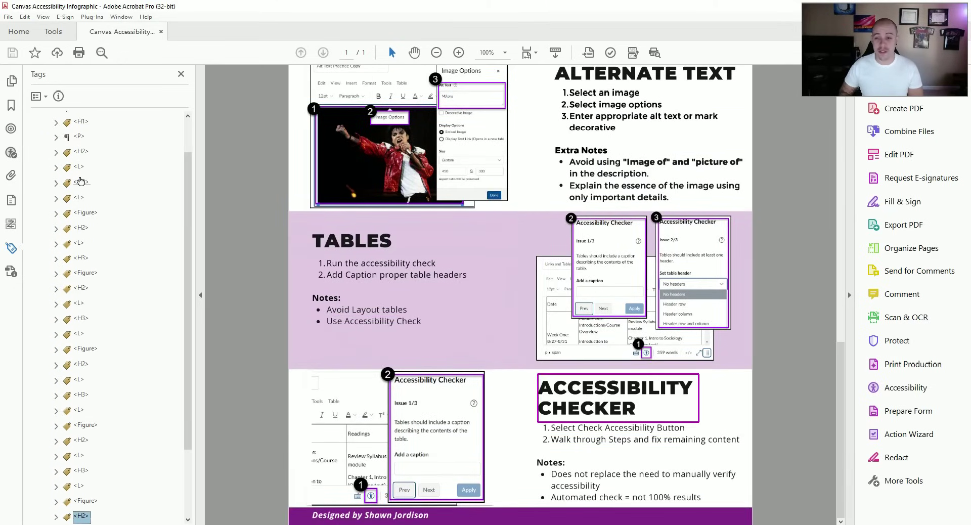
key(Down)
key(Right)
key(Down)
key(Down)
key(Down)
key(Down)
key(Down)
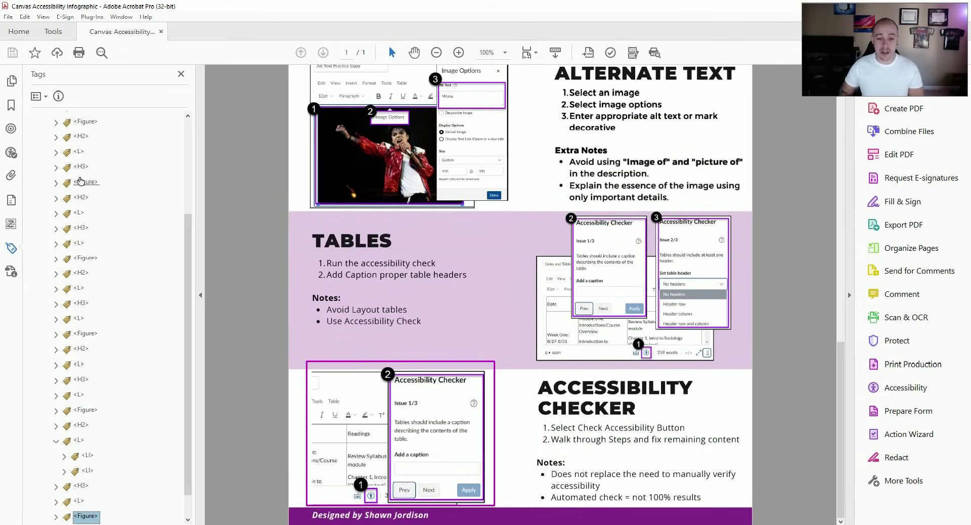
key(Down)
key(Up)
key(Up)
key(Up)
key(Up)
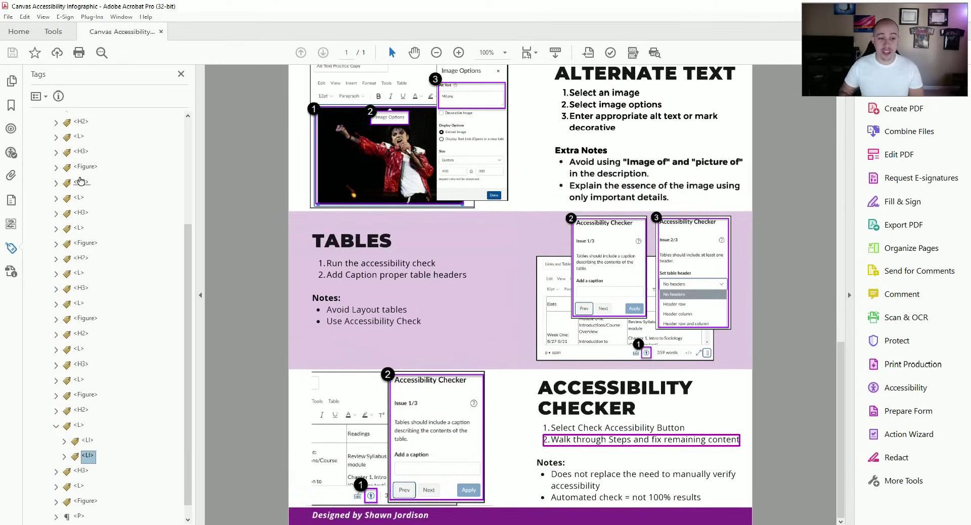
key(Up)
key(Up)
key(Left)
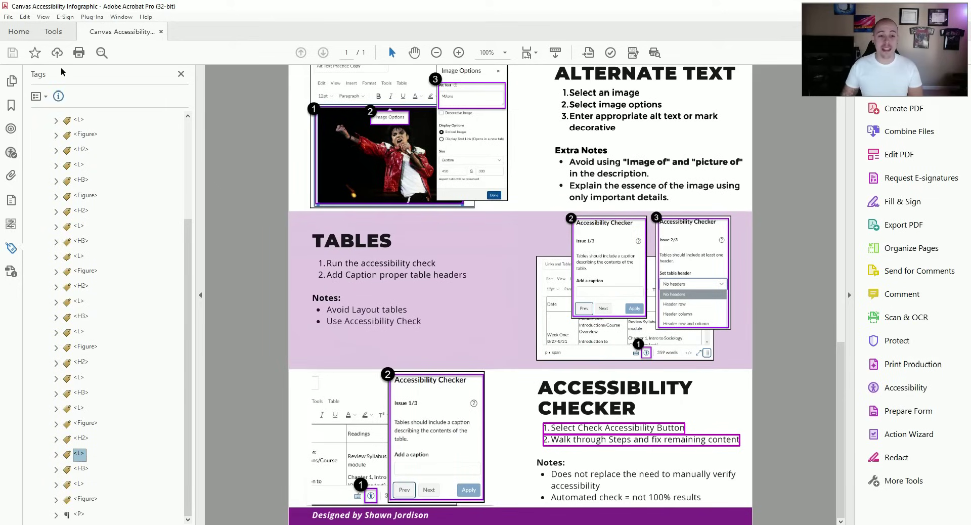
Scroll the Tags panel and document back up to the Canvas Accessibility title.
scroll(91, 275, up, 10)
scroll(480, 222, up, 10)
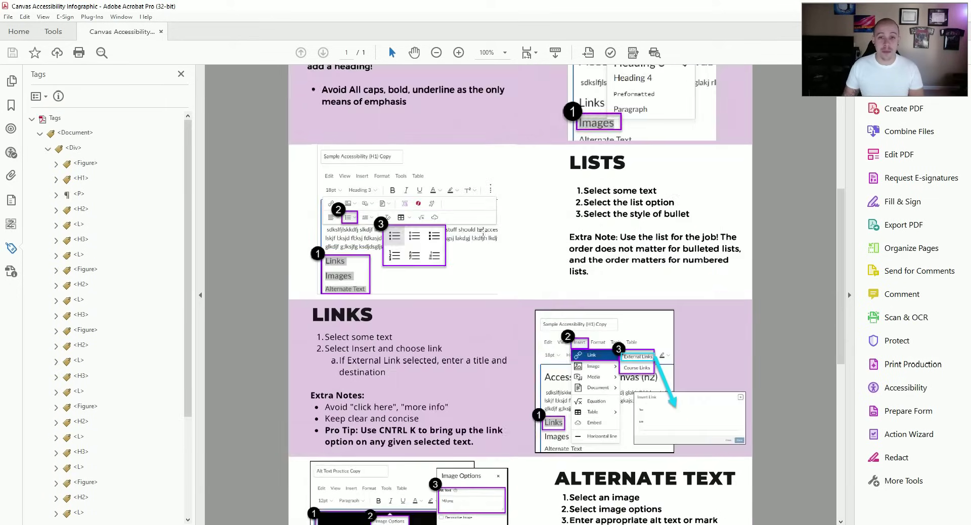
scroll(481, 222, up, 5)
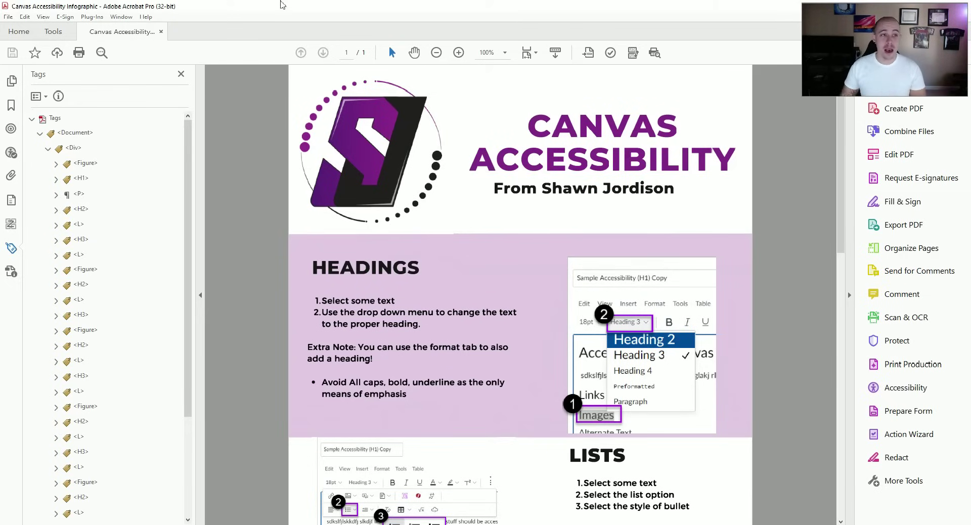
click(8, 17)
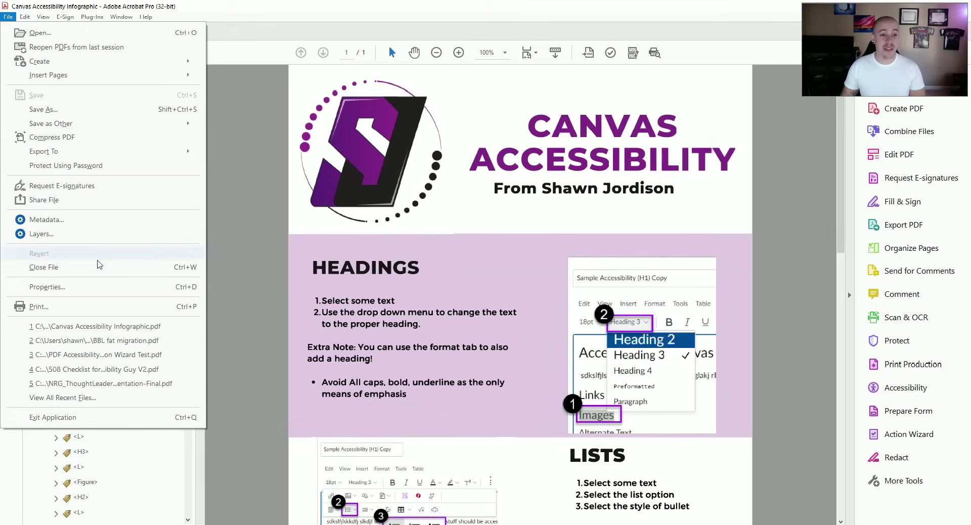
click(98, 286)
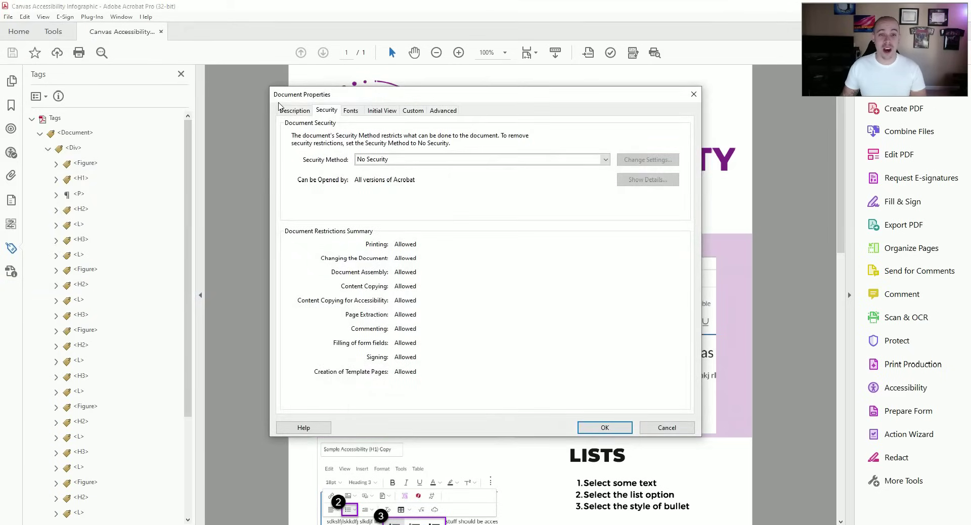
click(281, 109)
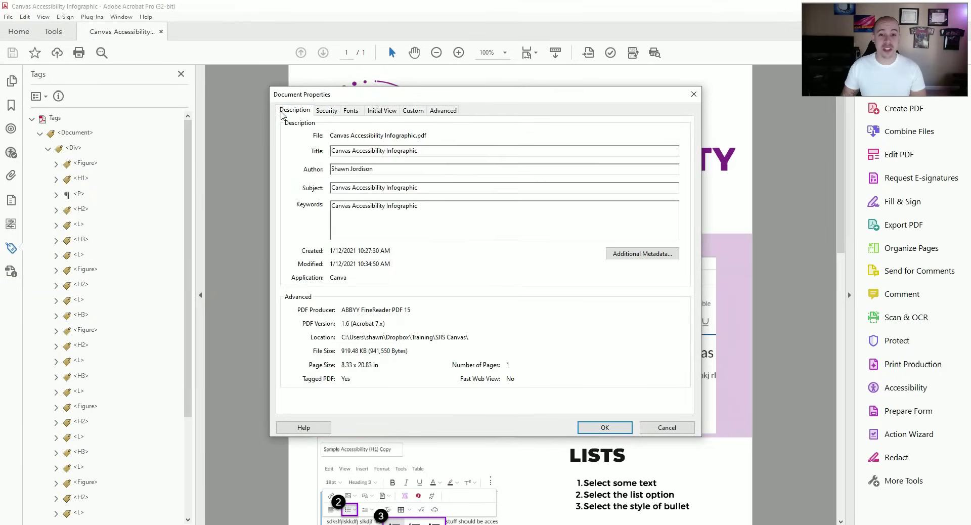
click(384, 152)
click(382, 169)
click(386, 188)
click(390, 205)
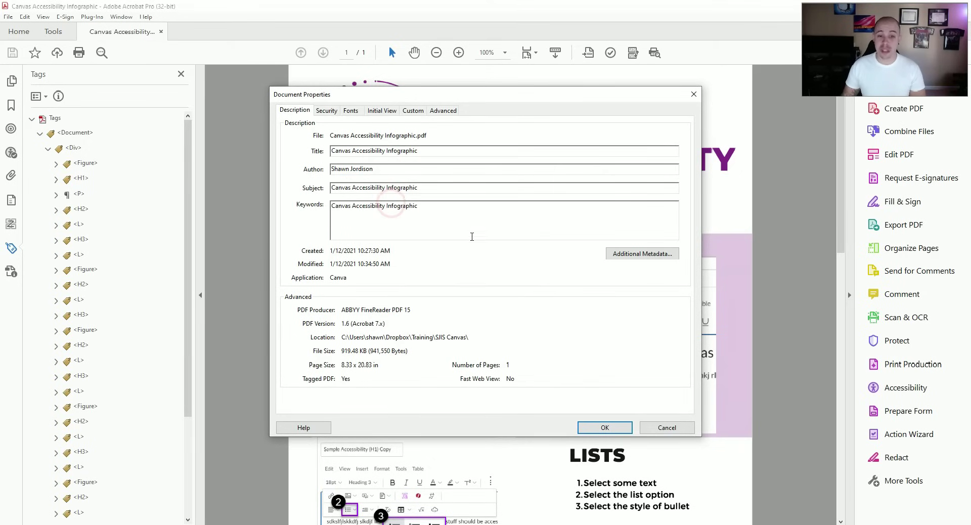
click(605, 428)
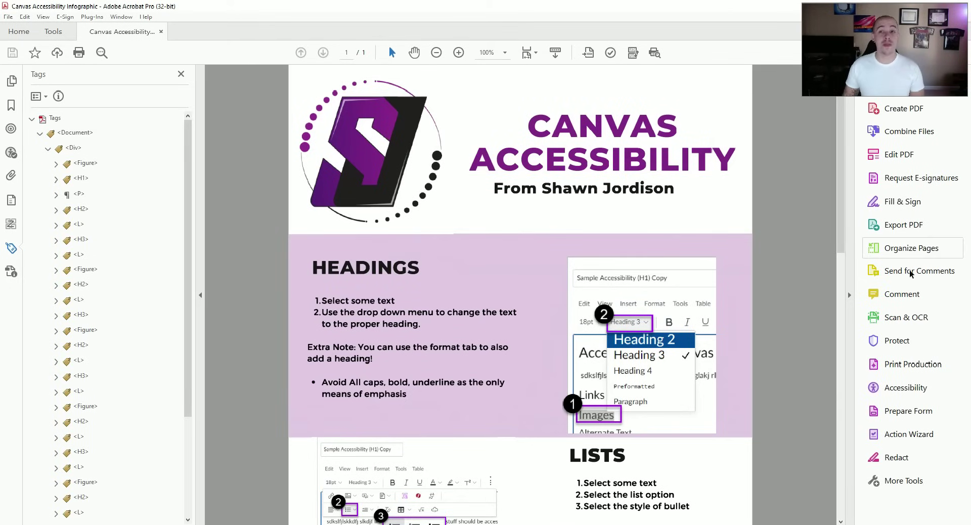
Run the Accessibility Check on all pages from the Accessibility tools.
click(916, 389)
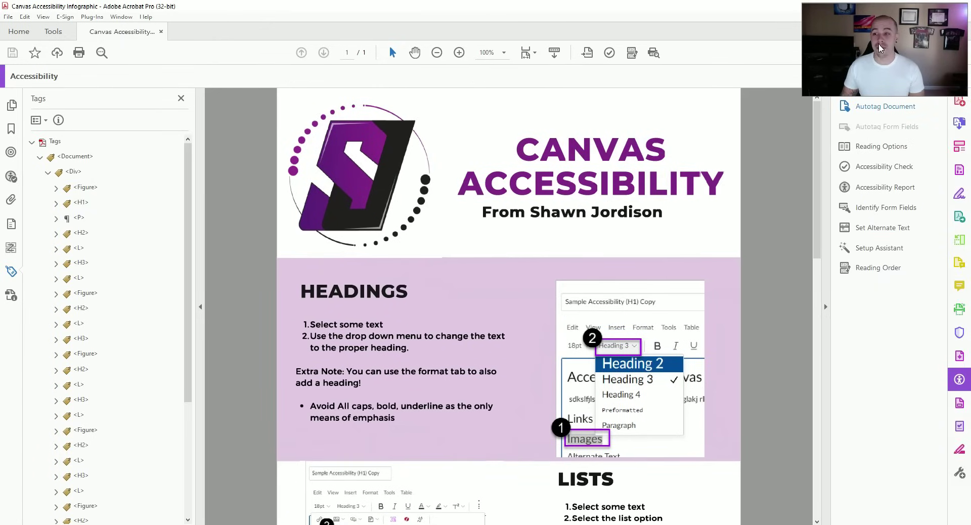
click(875, 165)
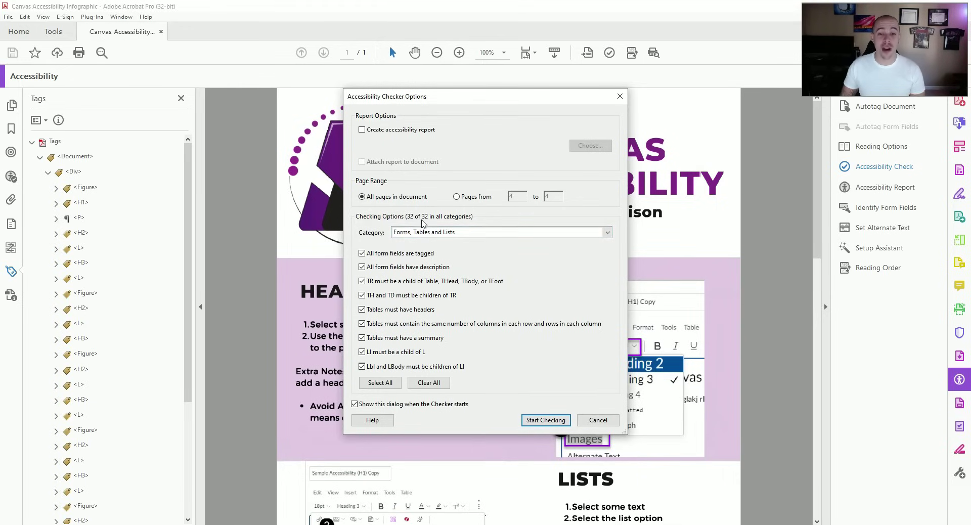
click(546, 420)
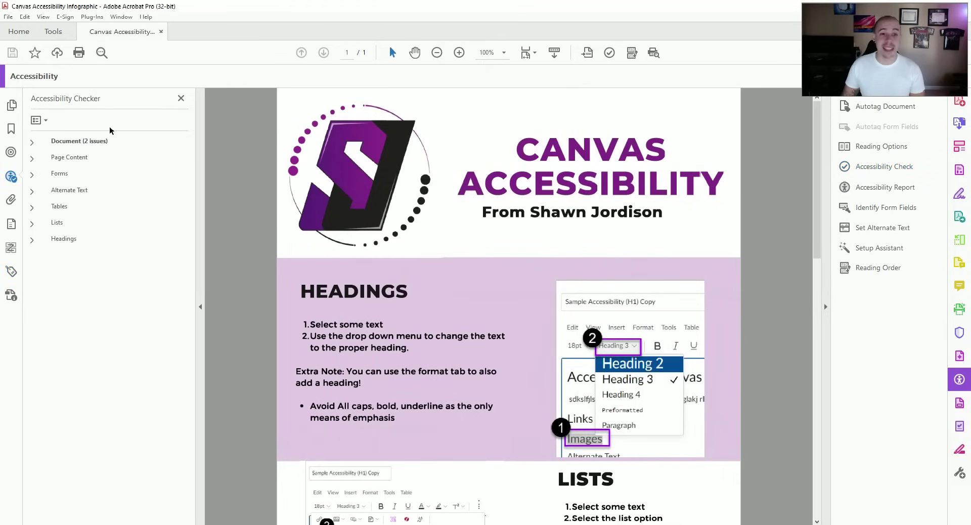
Expand Document results and review the Logical Reading Order and Color contrast manual checks.
click(31, 144)
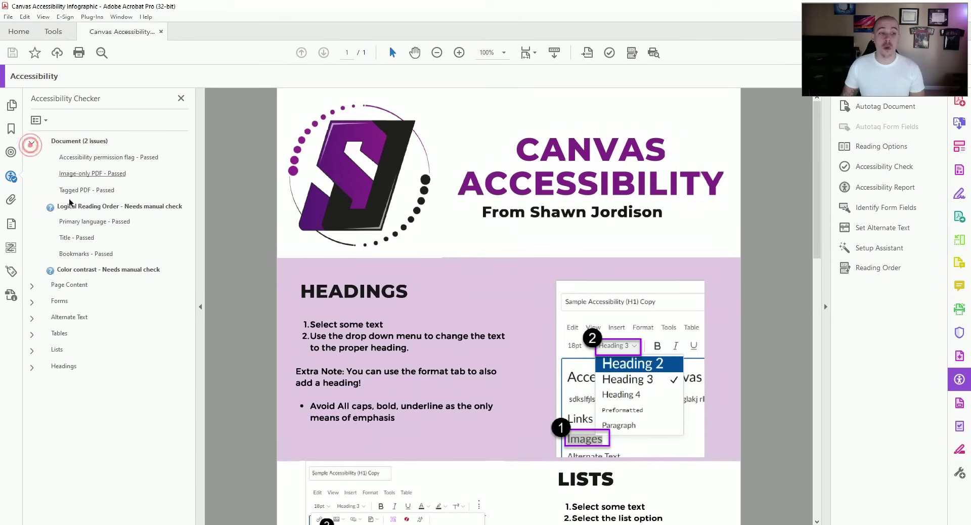
click(100, 211)
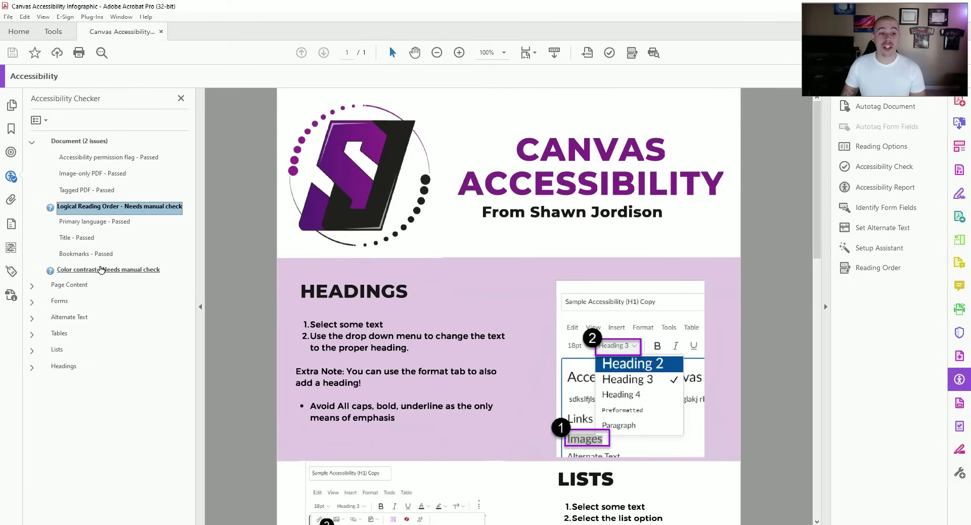
click(101, 269)
click(105, 209)
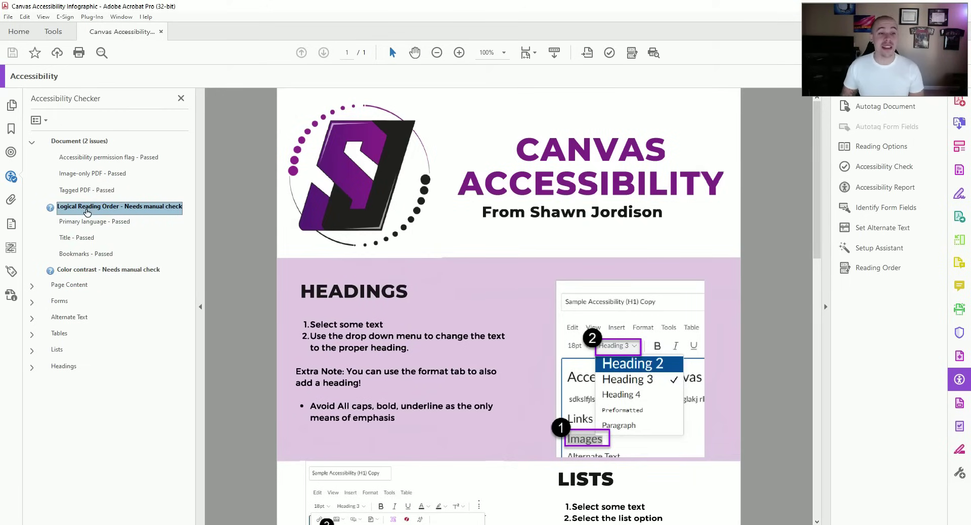
click(13, 273)
click(11, 177)
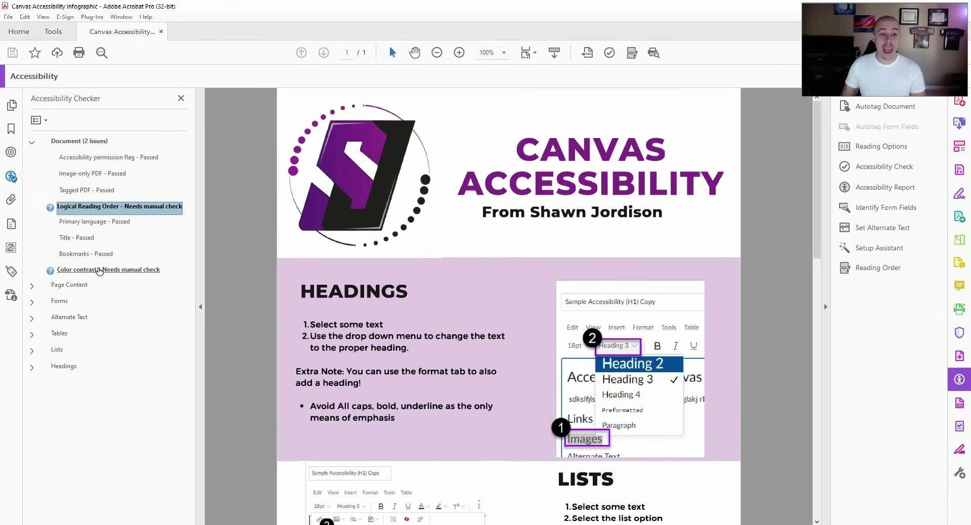
click(90, 270)
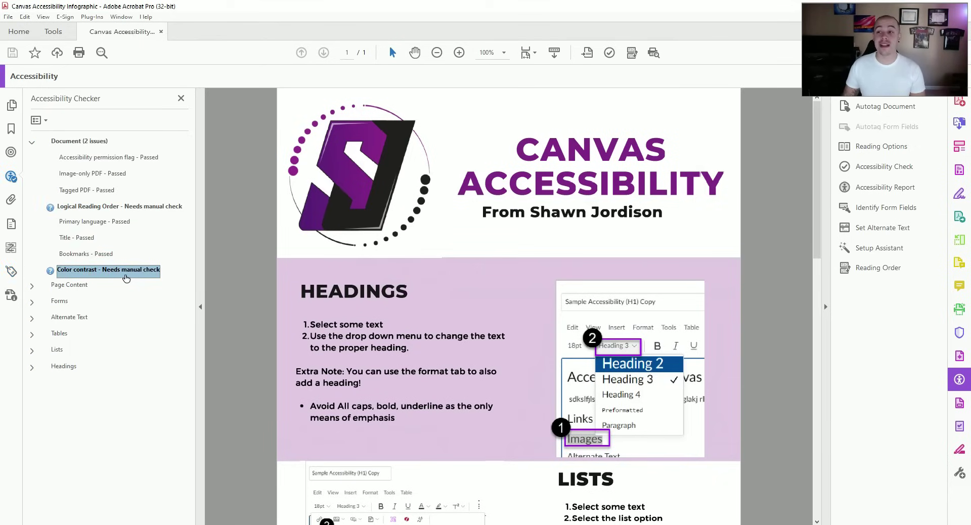